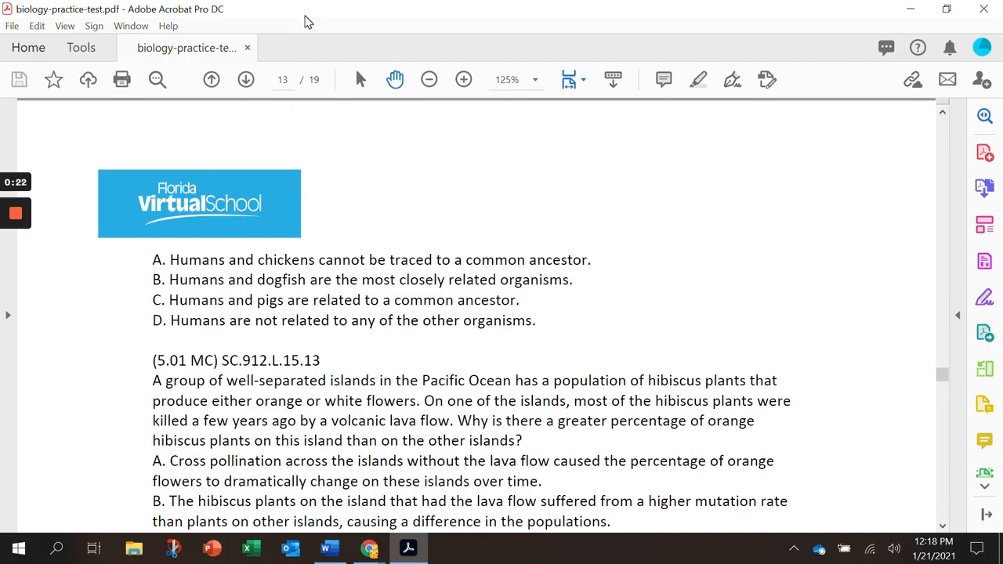
double_click(307, 21)
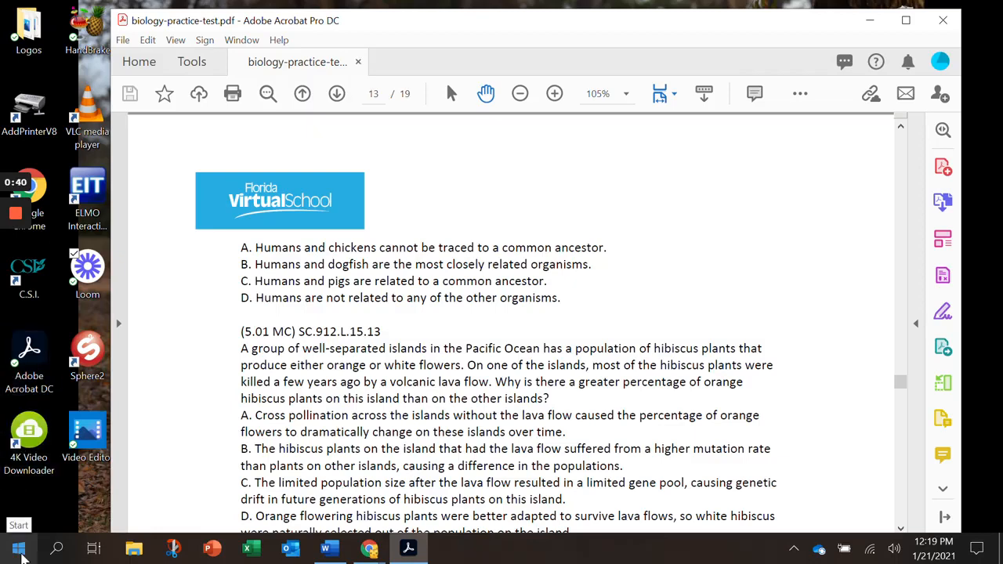
click(21, 553)
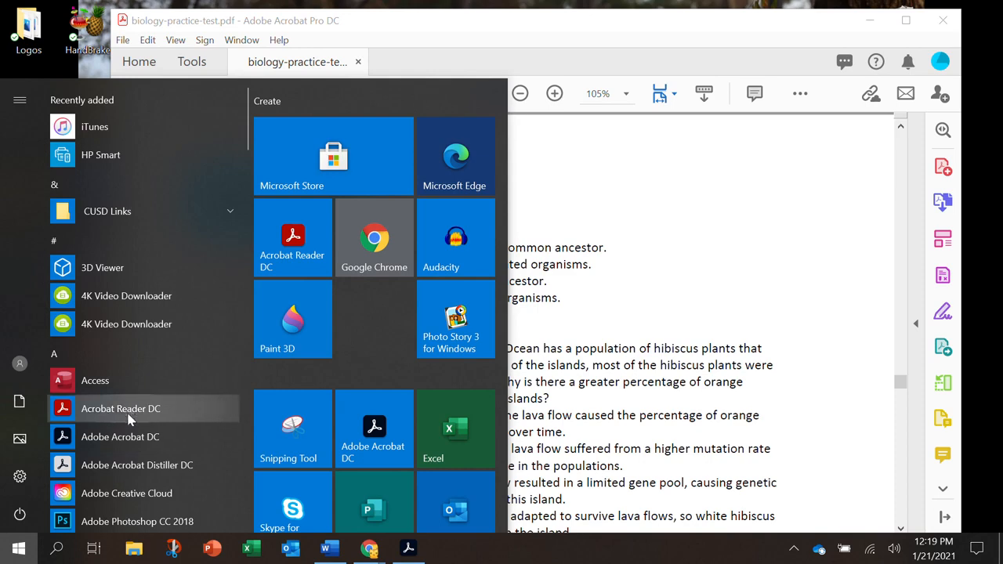
click(657, 294)
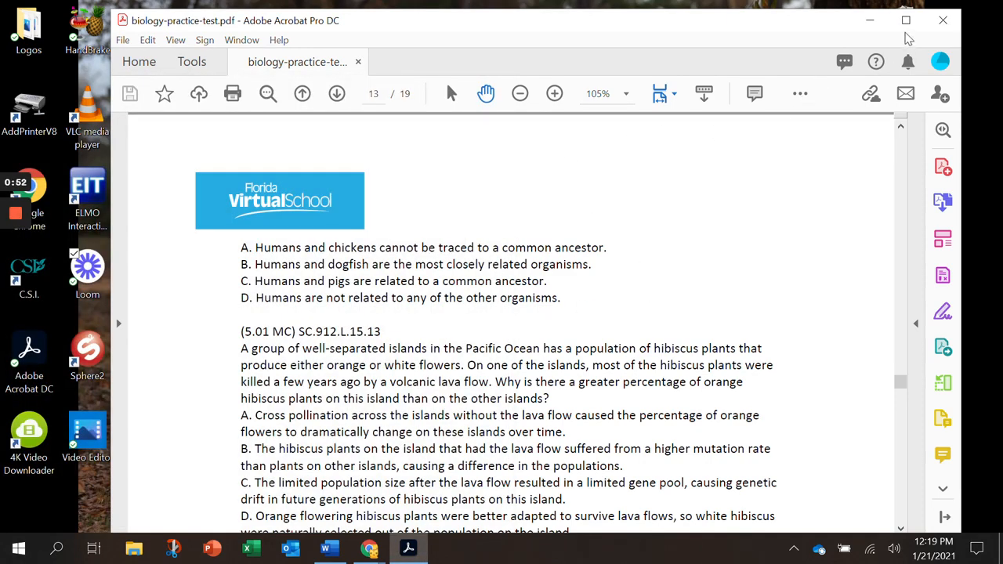
click(906, 20)
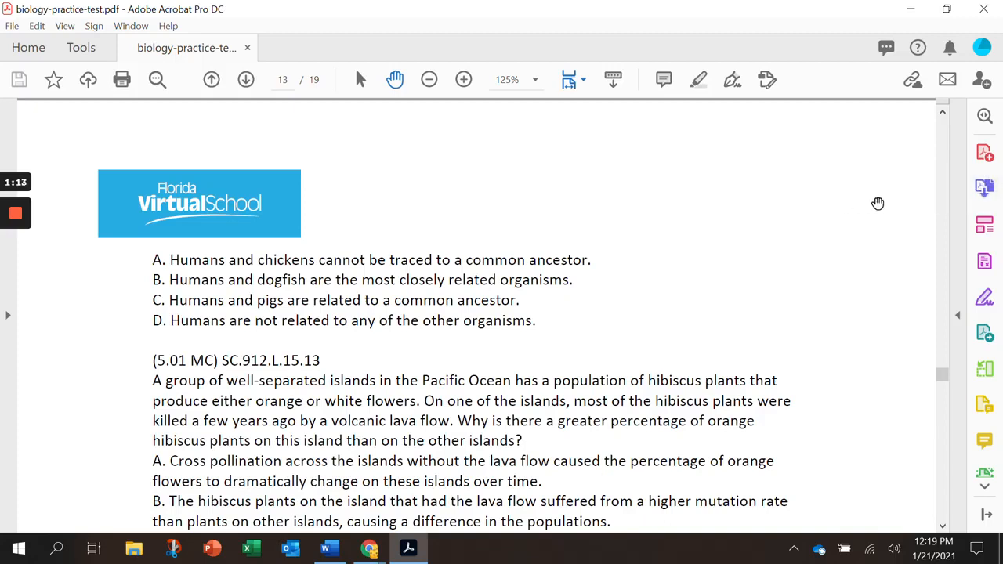
Start combining files and add the currently open biology-practice-test.pdf to the combine list.
click(985, 189)
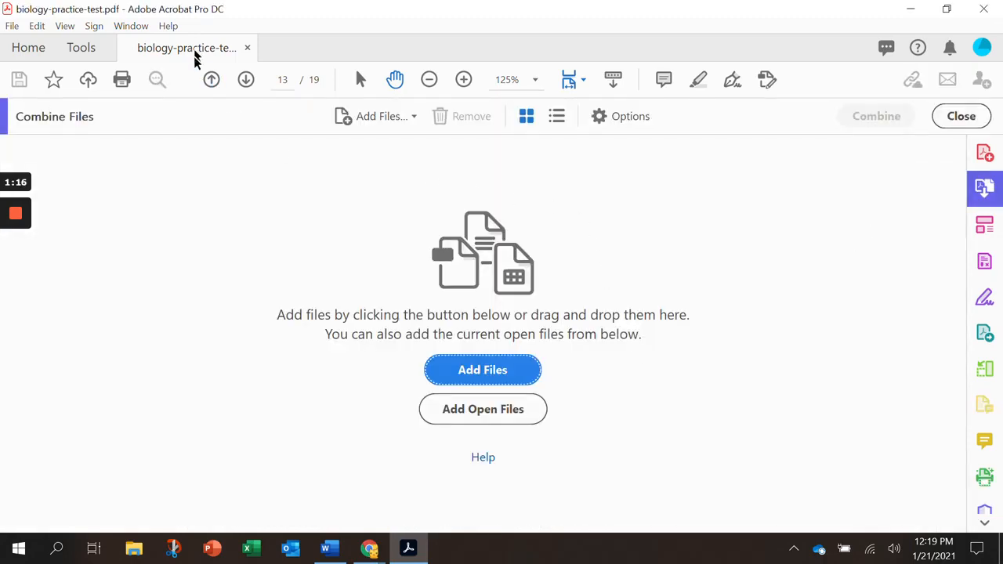
click(499, 415)
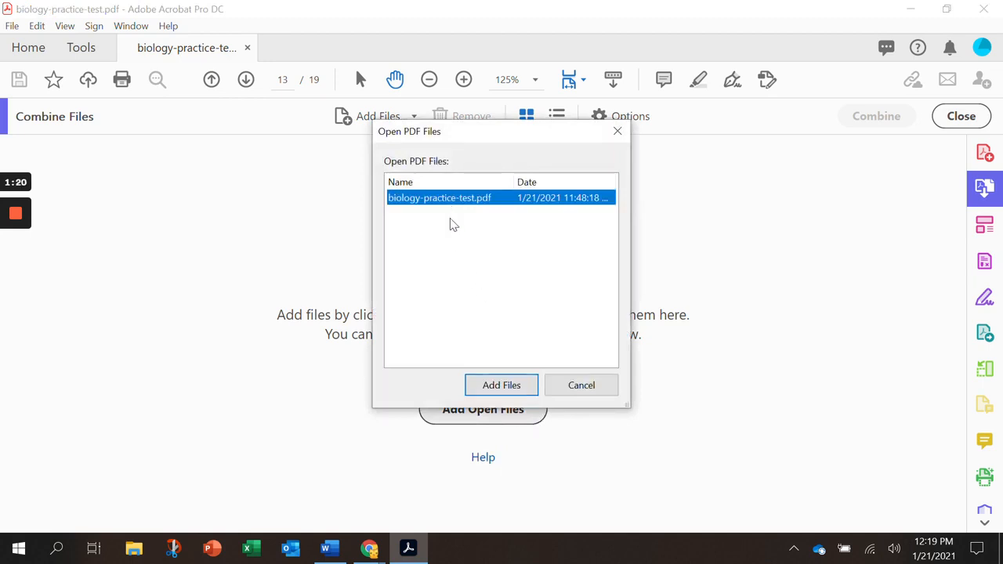
click(520, 388)
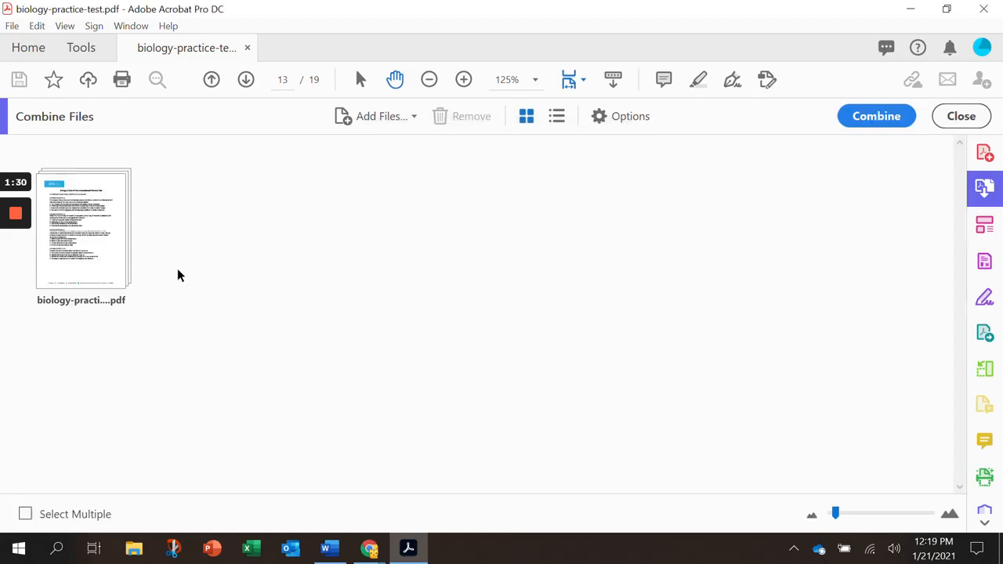
Expand biology-practice-test.pdf into its individual pages, look through them, and preview page 1 enlarged.
mouse_move(118, 229)
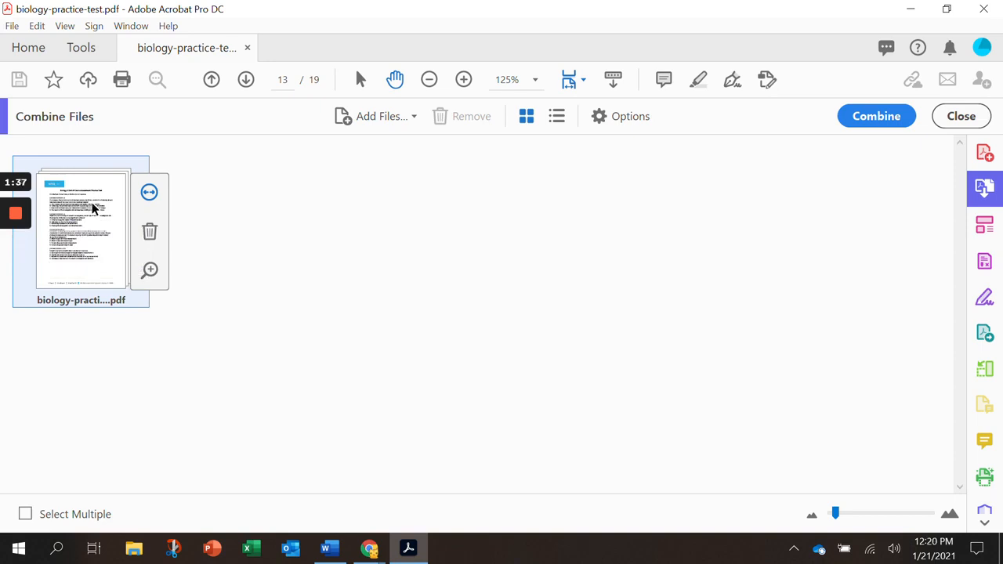
click(154, 197)
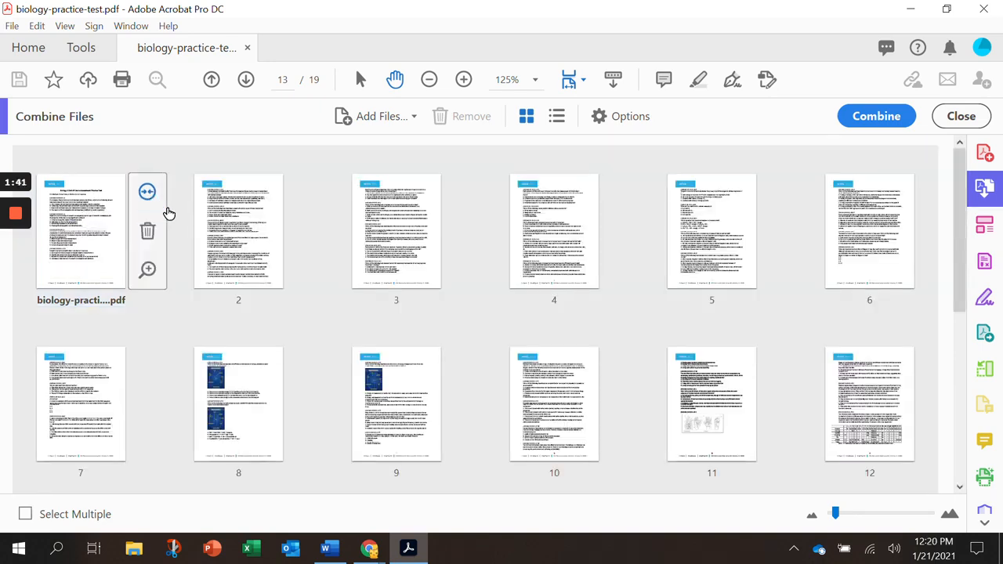
scroll(508, 403, down, 1)
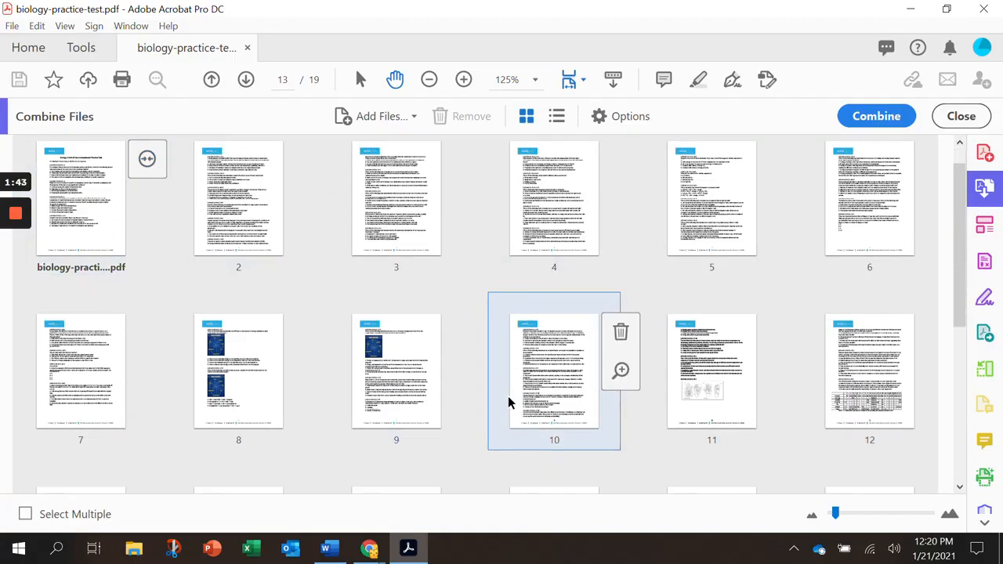
scroll(509, 403, down, 5)
scroll(502, 403, up, 6)
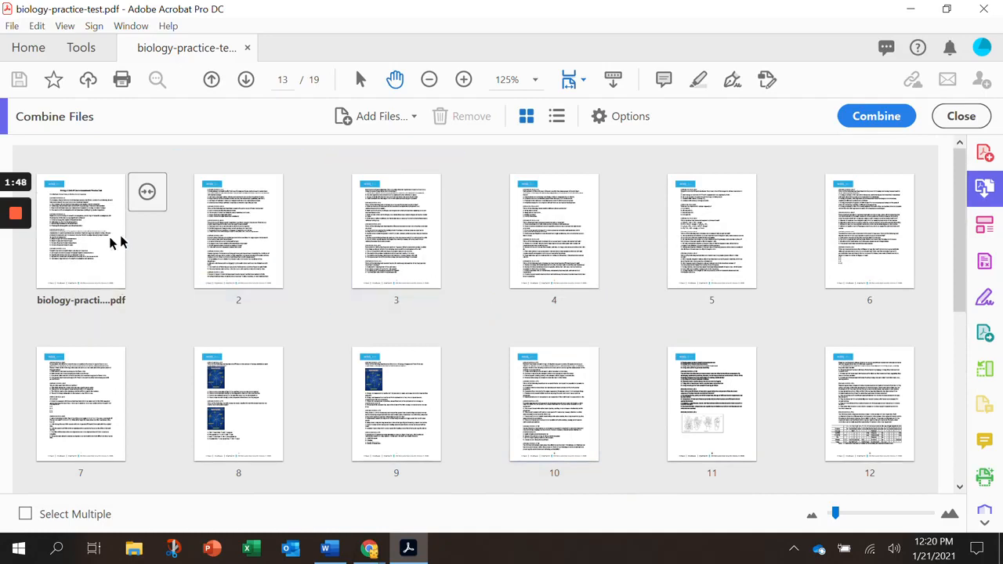
click(148, 274)
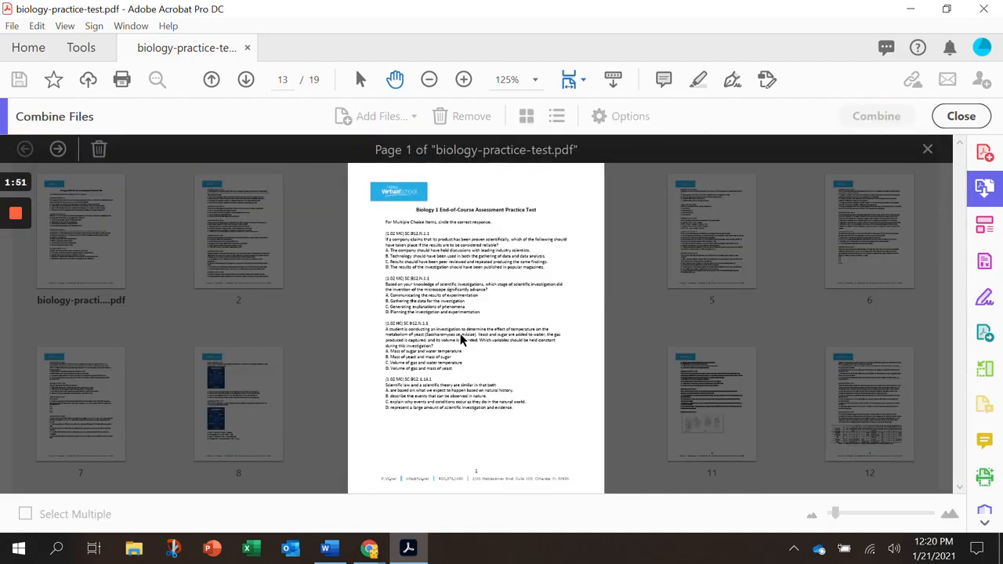
click(634, 299)
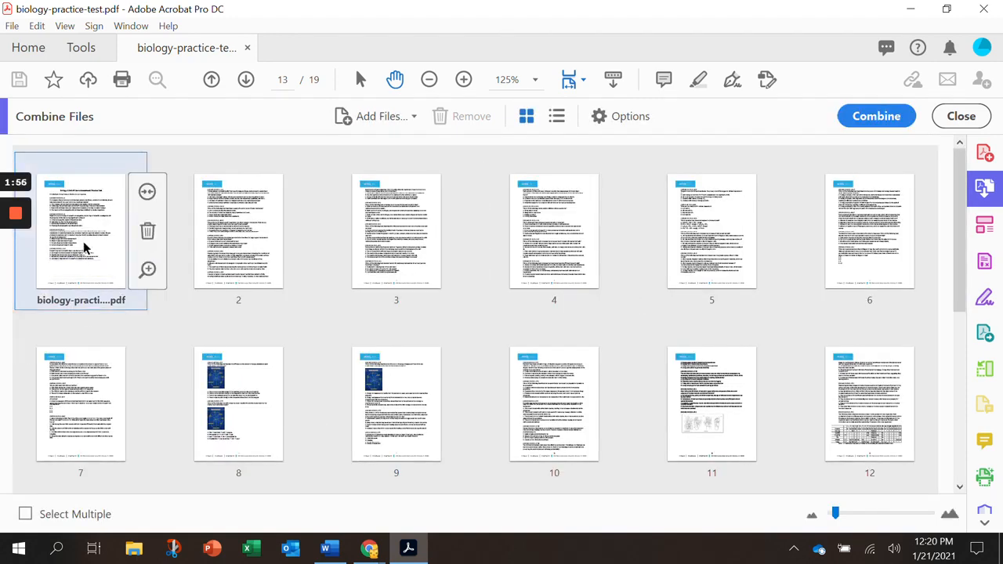
Delete pages 1 and 3 of biology-practice-test.pdf individually from the combine list.
click(147, 234)
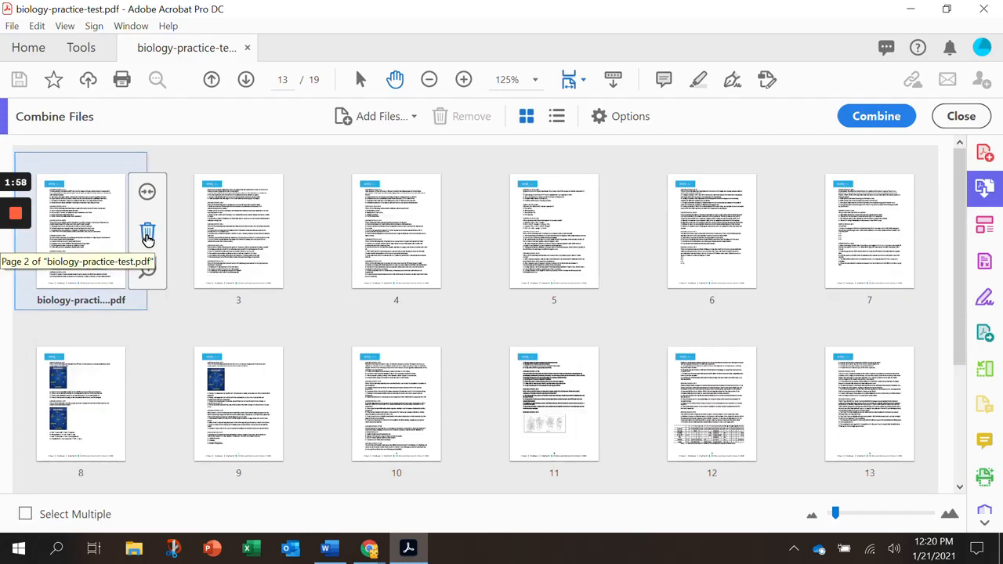
click(242, 253)
click(306, 192)
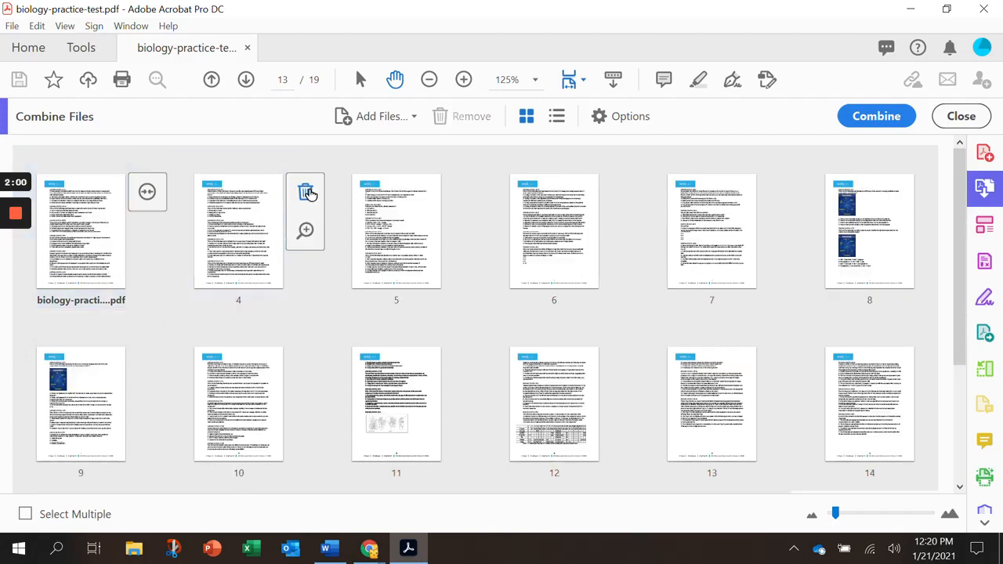
Select pages 2, 4, 5, 6 and 7 together and remove them from the combine list.
click(117, 244)
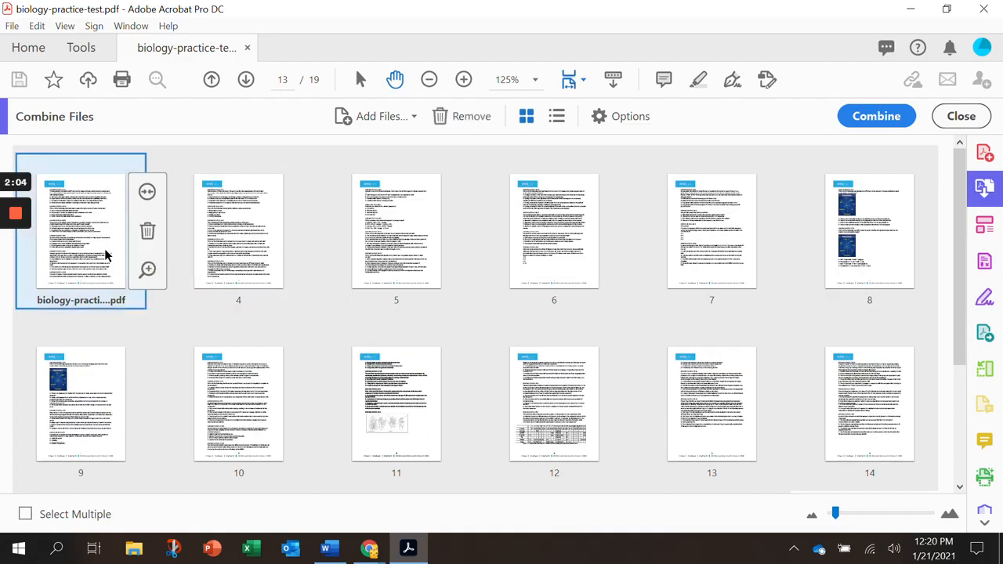
ctrl+click(260, 234)
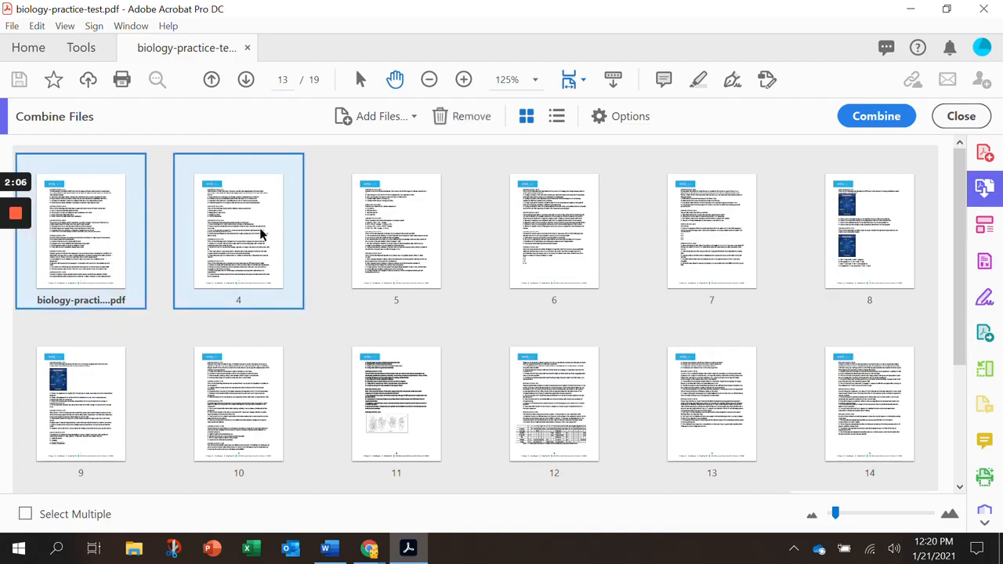
ctrl+click(392, 238)
ctrl+click(556, 216)
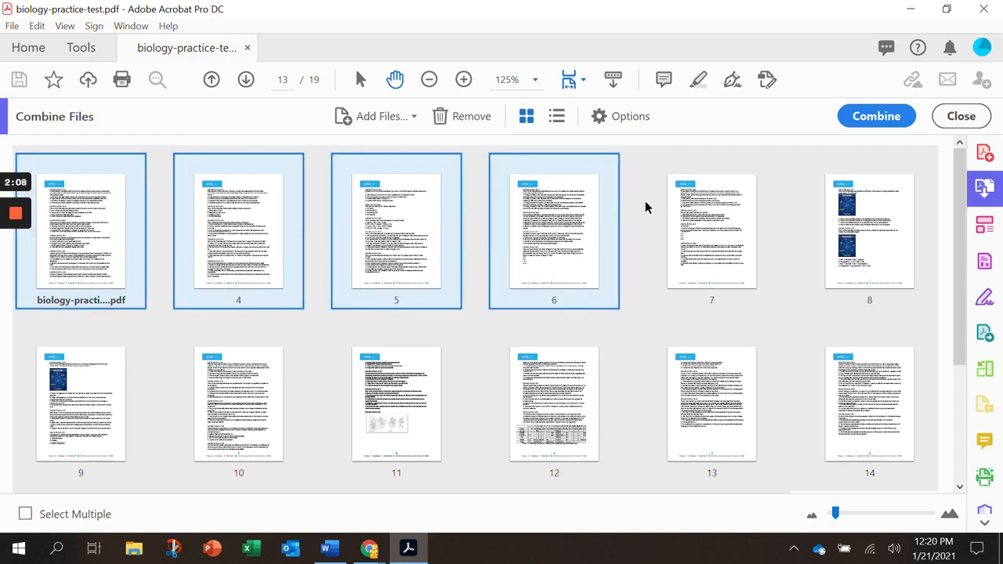
ctrl+click(710, 235)
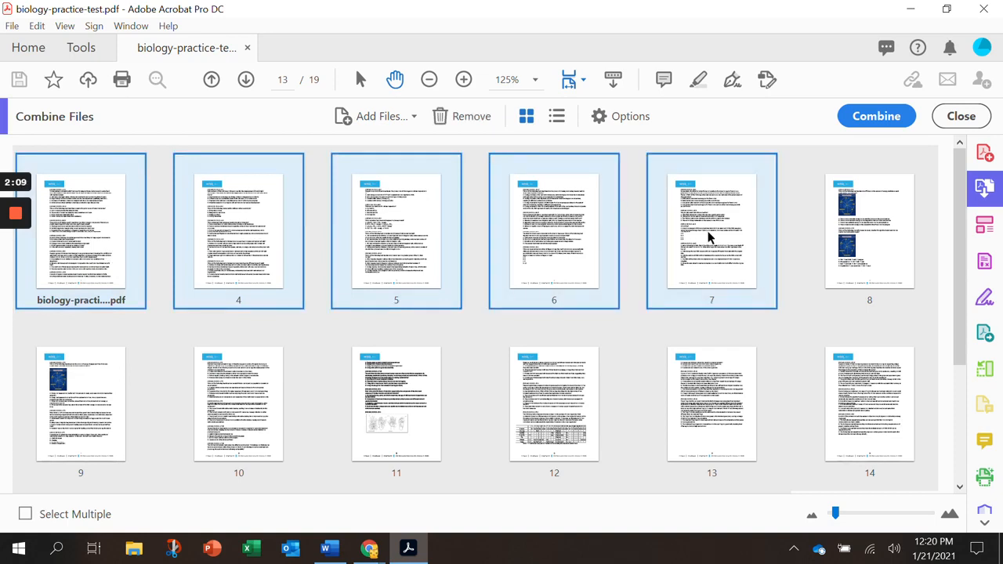
click(465, 116)
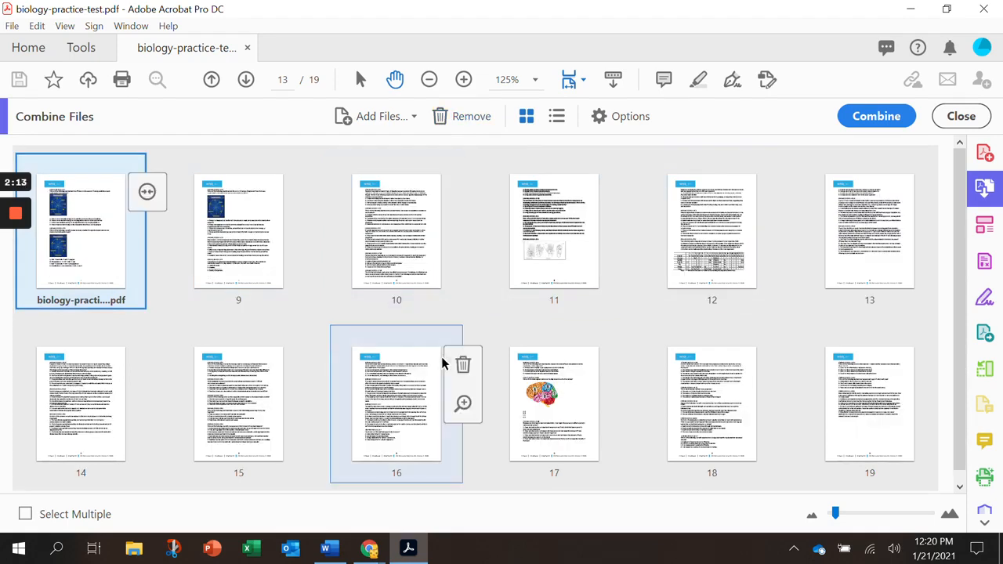
Select pages 8 through 13 together and remove them from the combine list.
ctrl+click(242, 282)
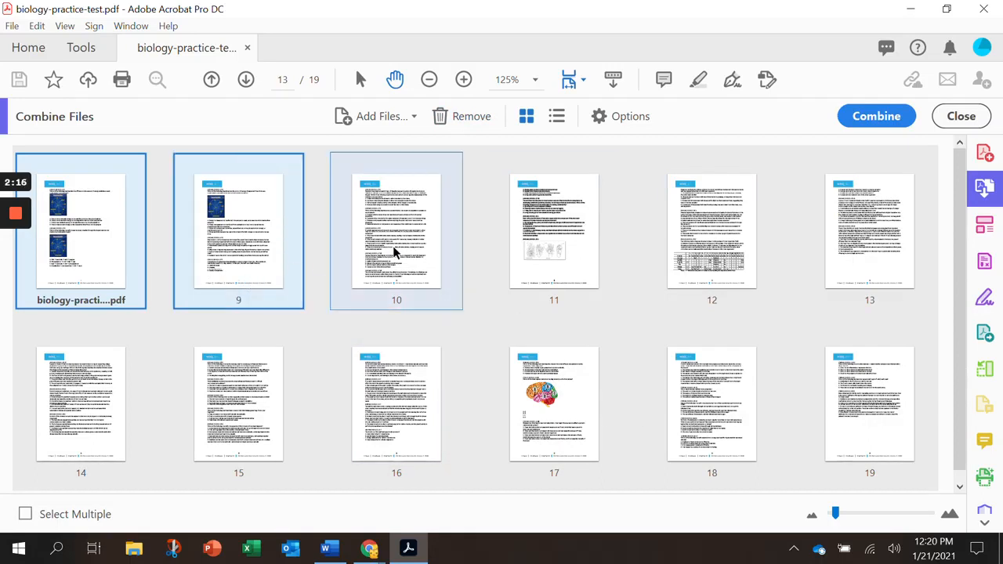
ctrl+click(396, 251)
ctrl+click(547, 226)
click(850, 218)
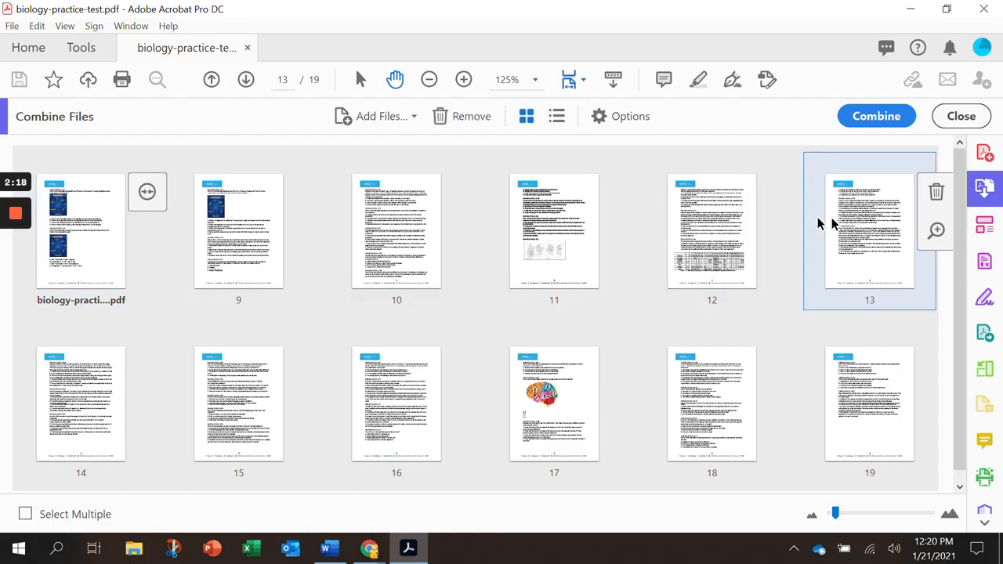
drag(819, 224, 133, 248)
click(461, 122)
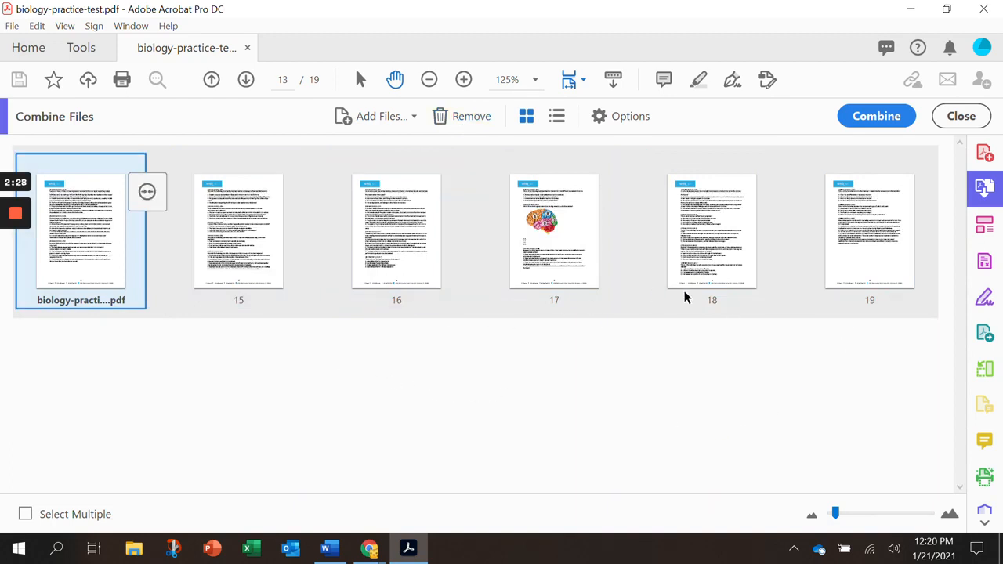
Combine the remaining pages into a new PDF and save it in the Downloads folder as Student Version.
click(873, 118)
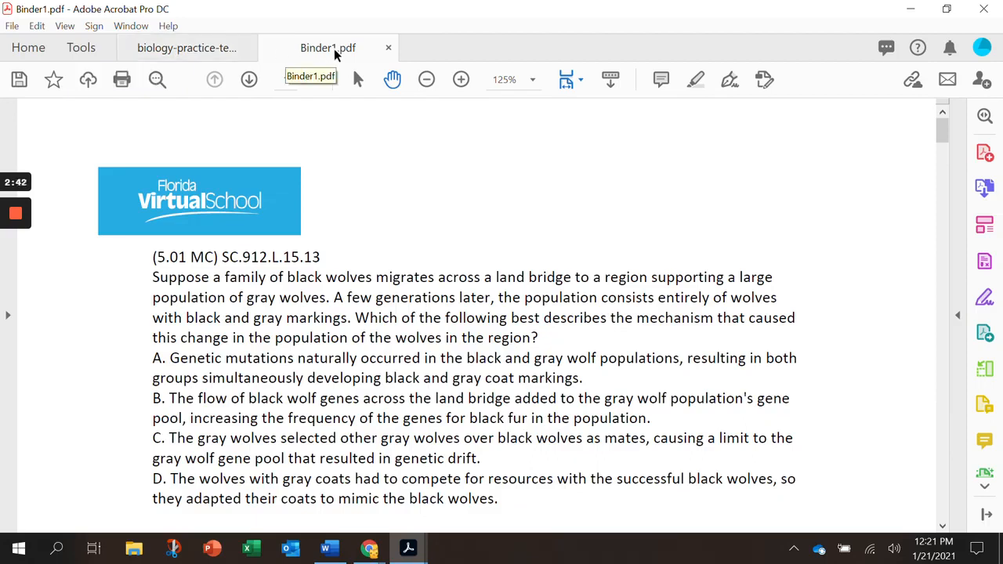
click(17, 81)
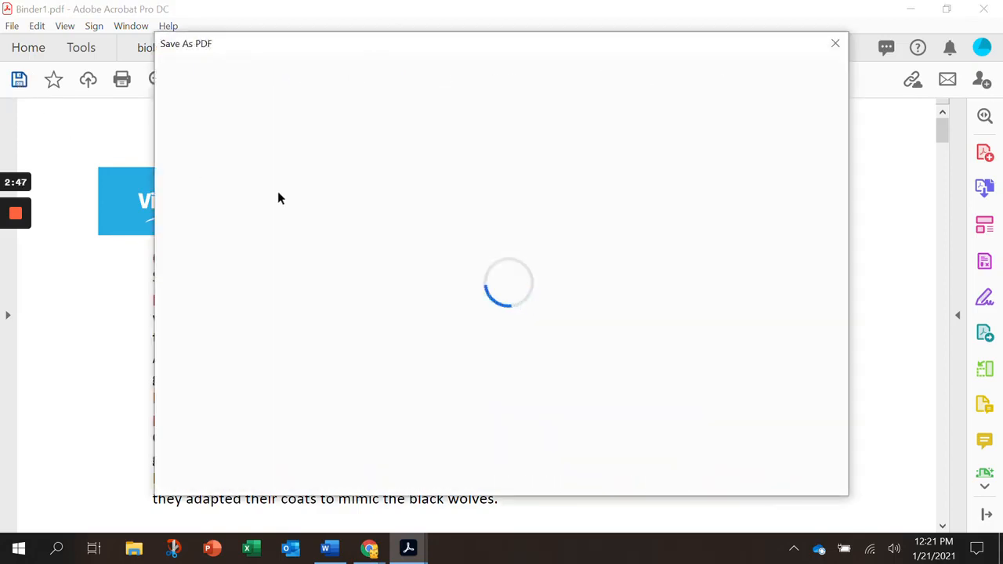
click(450, 315)
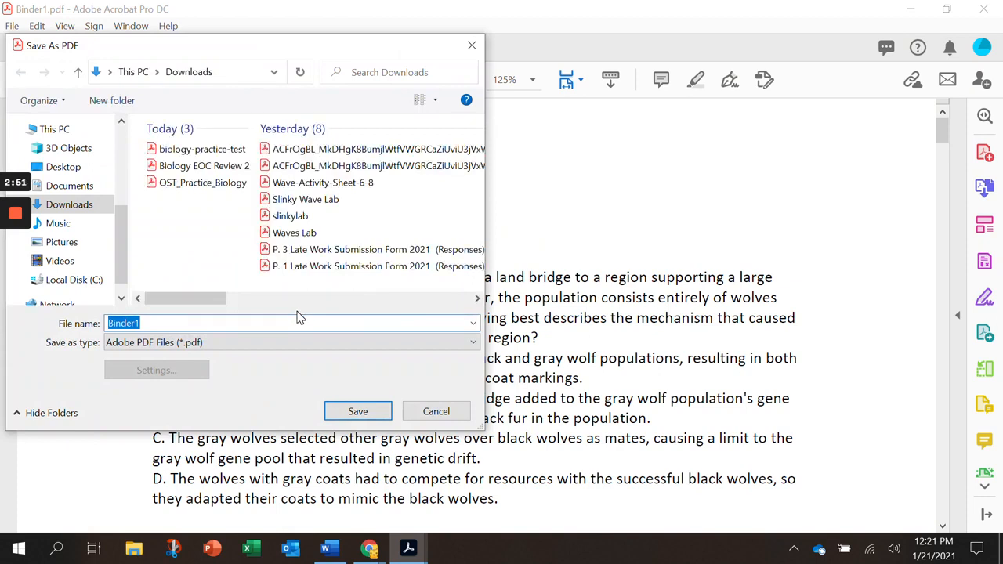
text(Student Version)
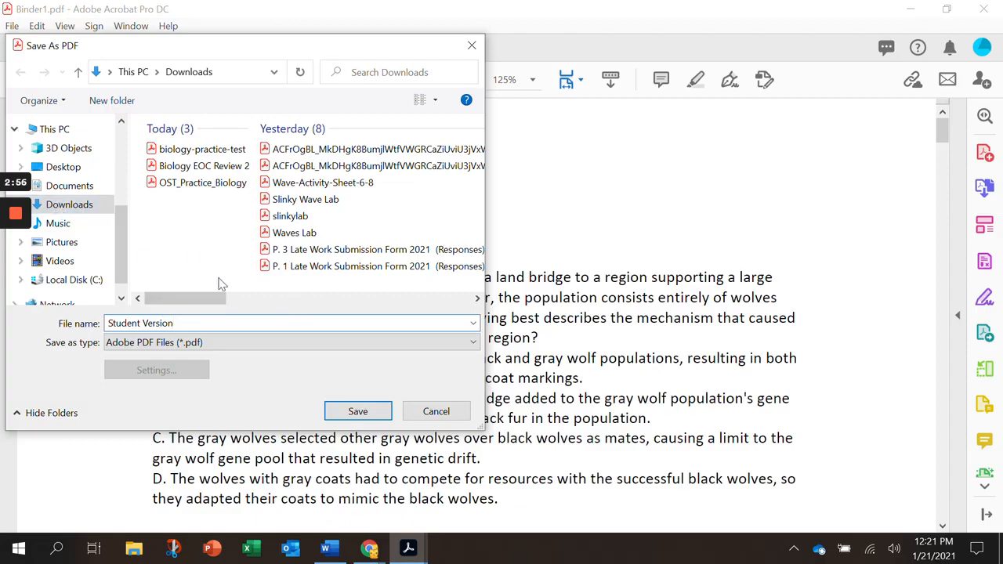
click(359, 412)
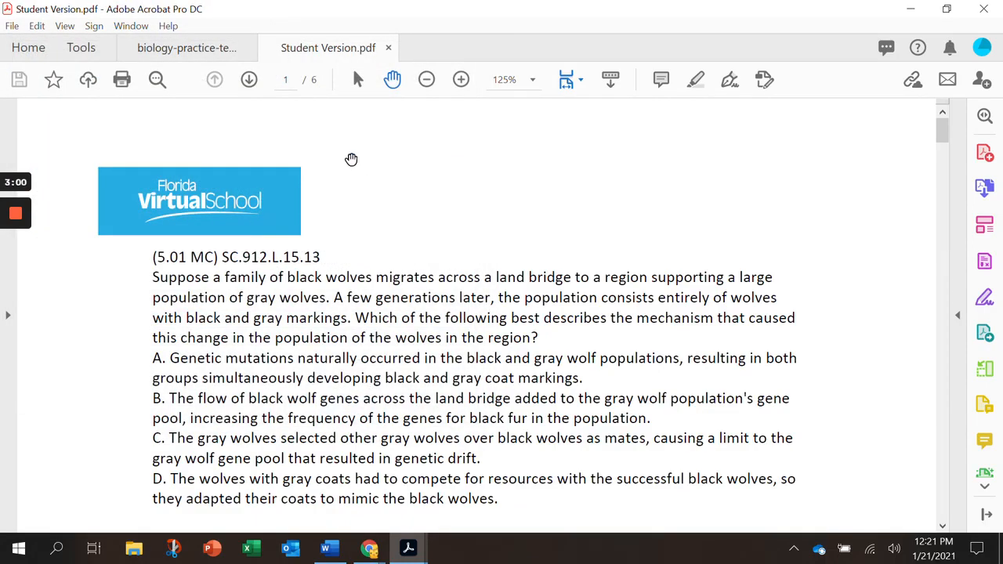
Review pages 12 and 13 of the original biology-practice-test.pdf and return to Student Version.pdf.
click(197, 50)
scroll(352, 350, down, 3)
scroll(353, 351, down, 2)
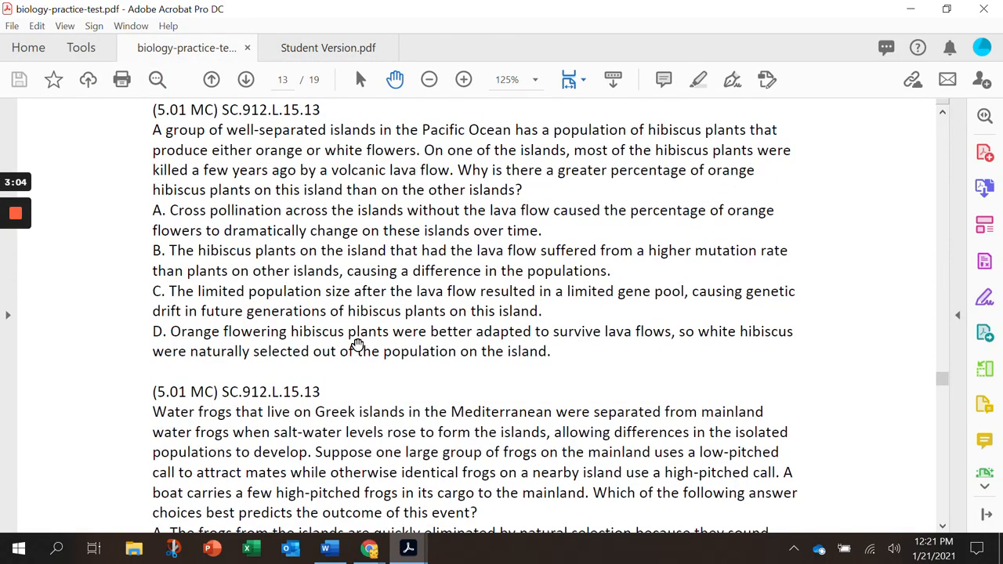
scroll(358, 342, up, 9)
scroll(377, 369, up, 10)
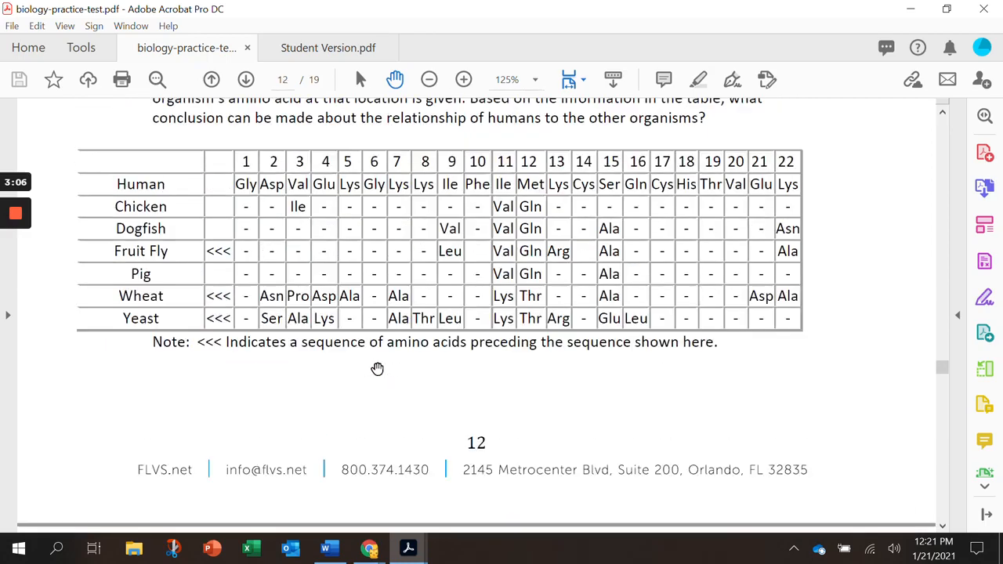
click(320, 49)
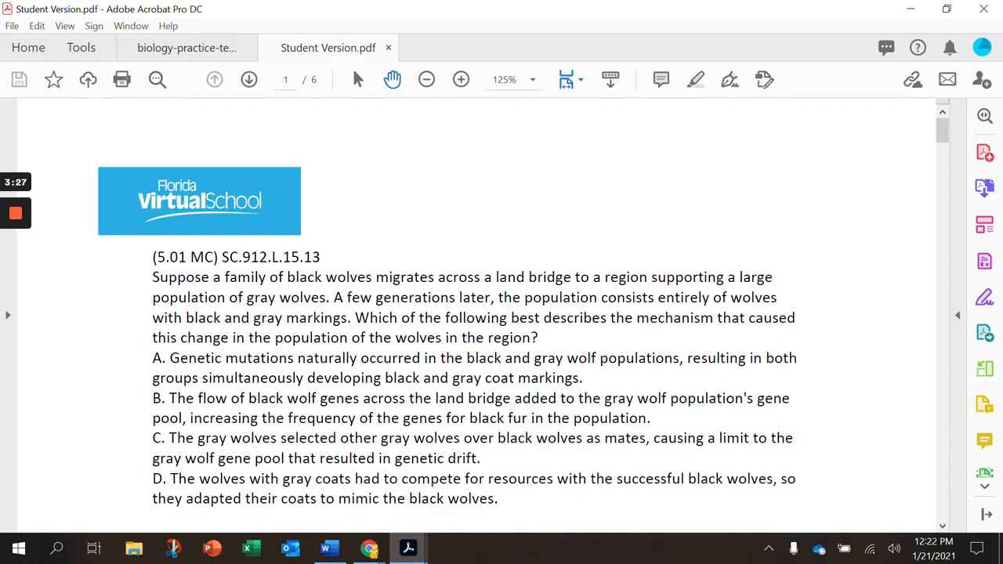
Switch to Google Classroom in Chrome, maximize its window, and start a new assignment in the sandbox class's classwork.
drag(1002, 101, 596, 32)
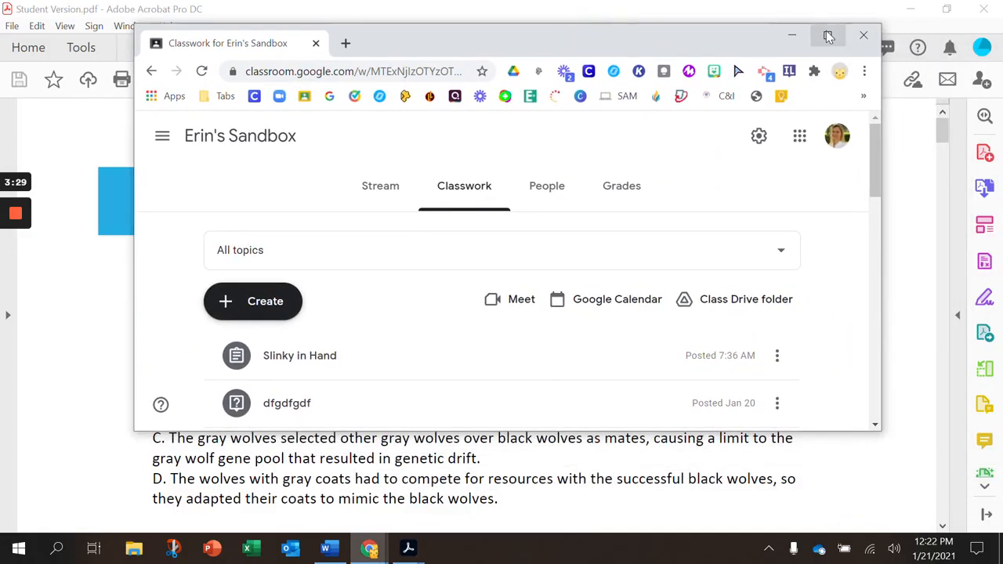
click(829, 37)
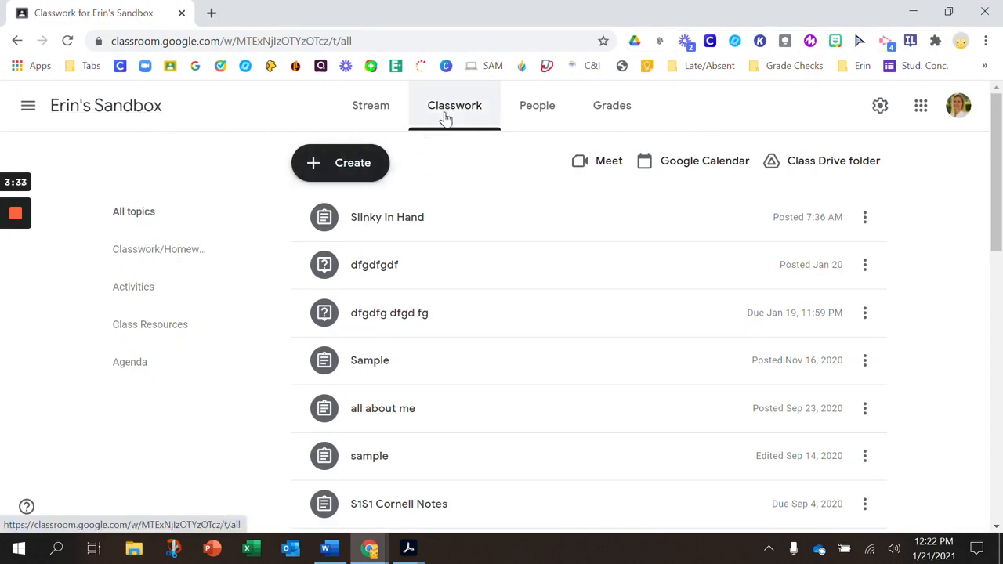
click(367, 165)
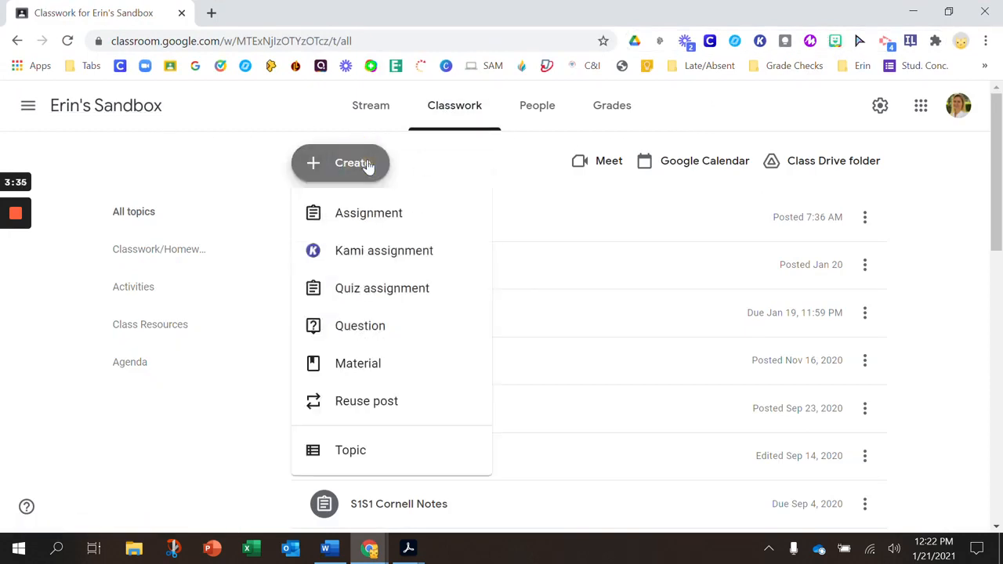
click(366, 213)
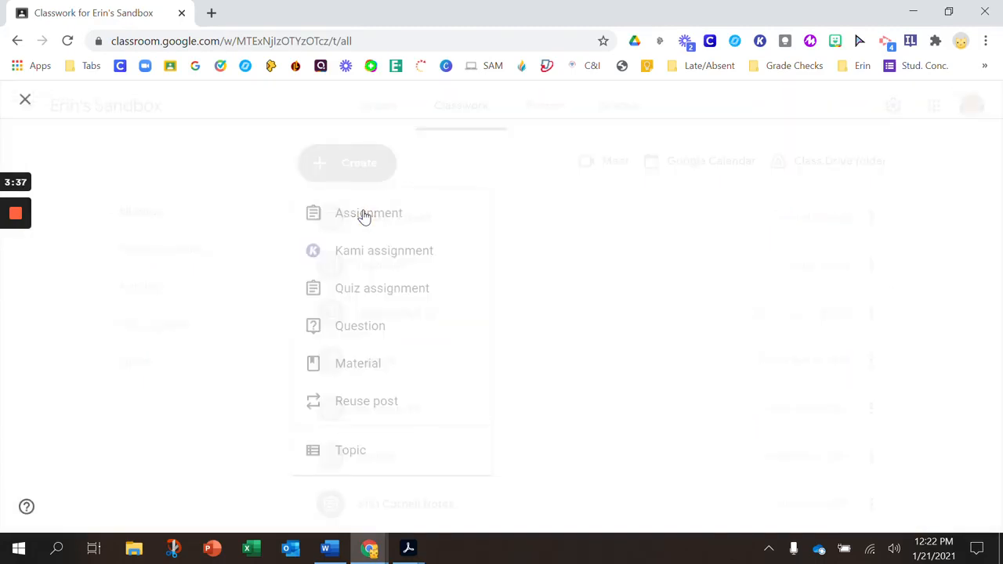
Title the assignment Sample and attach the Student Version PDF by uploading it from the Downloads folder.
text(Sample)
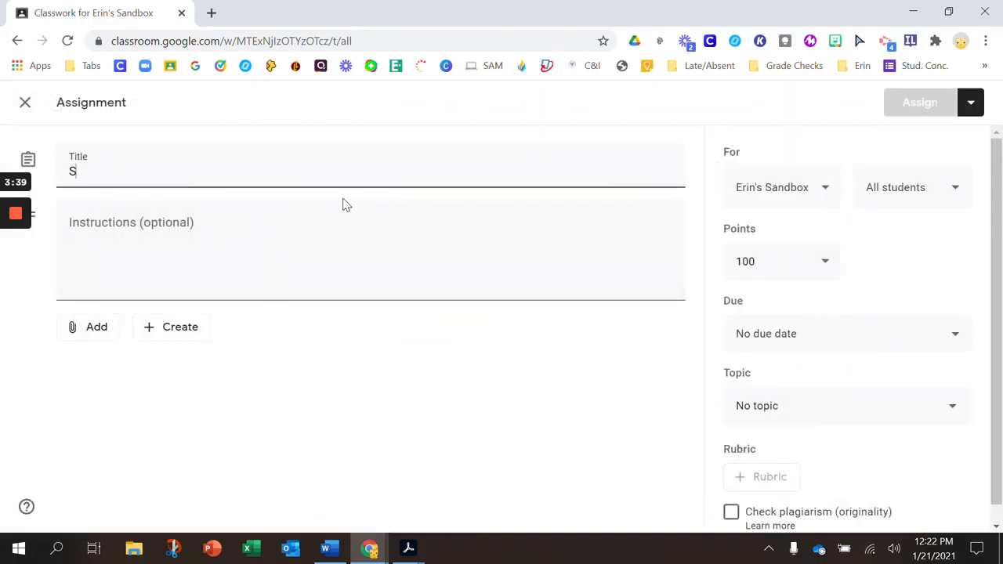
click(91, 338)
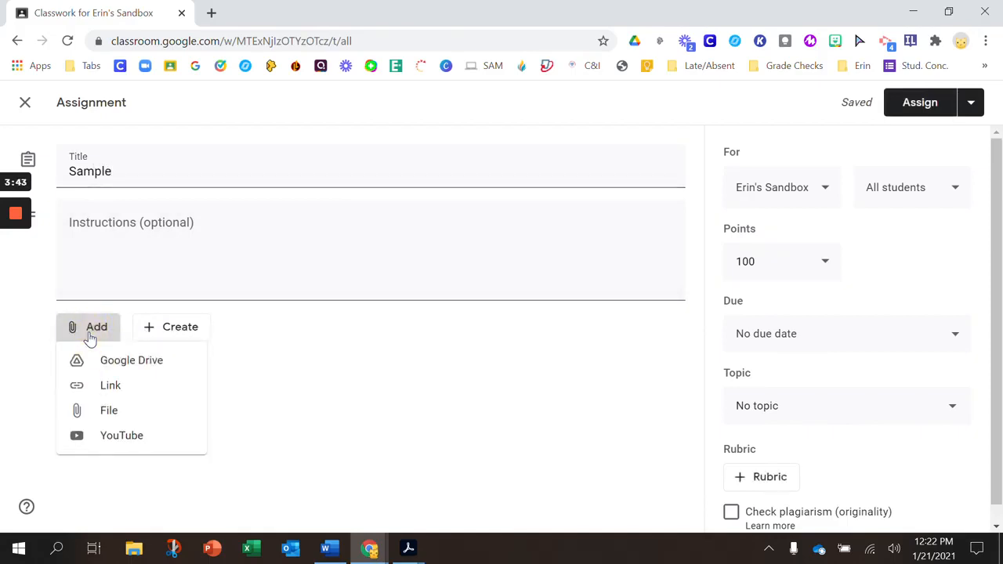
click(127, 410)
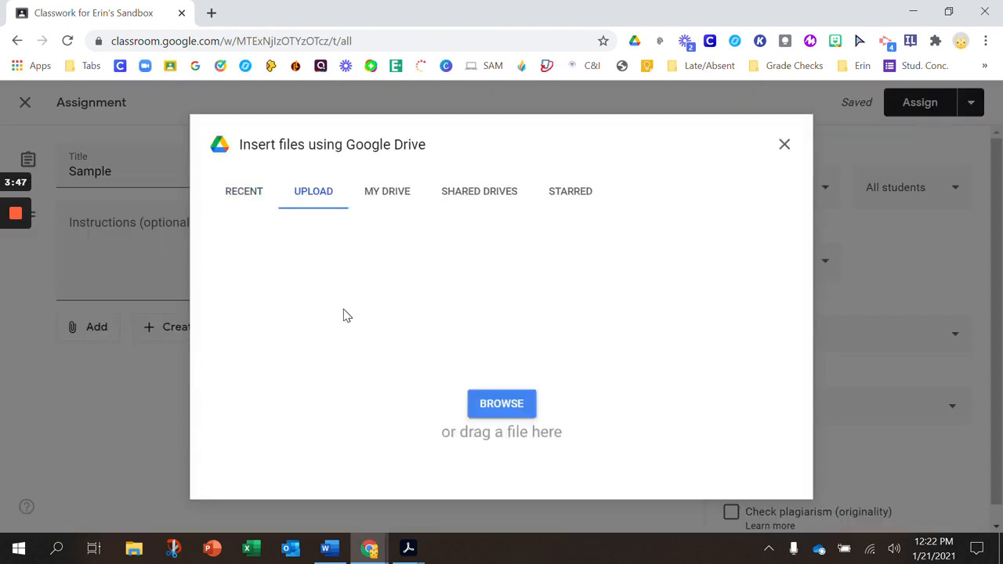
click(489, 404)
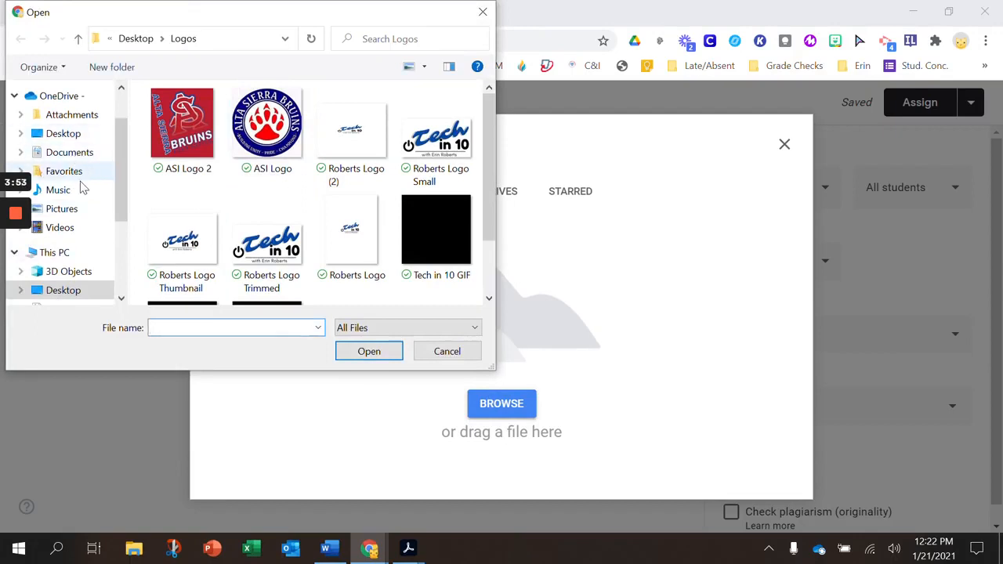
scroll(69, 235, down, 1)
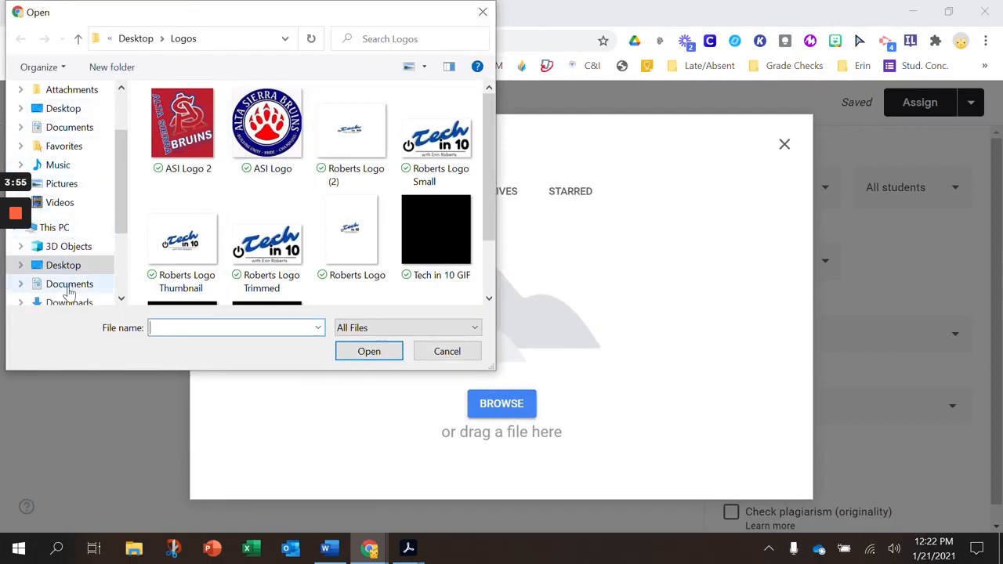
scroll(72, 284, down, 1)
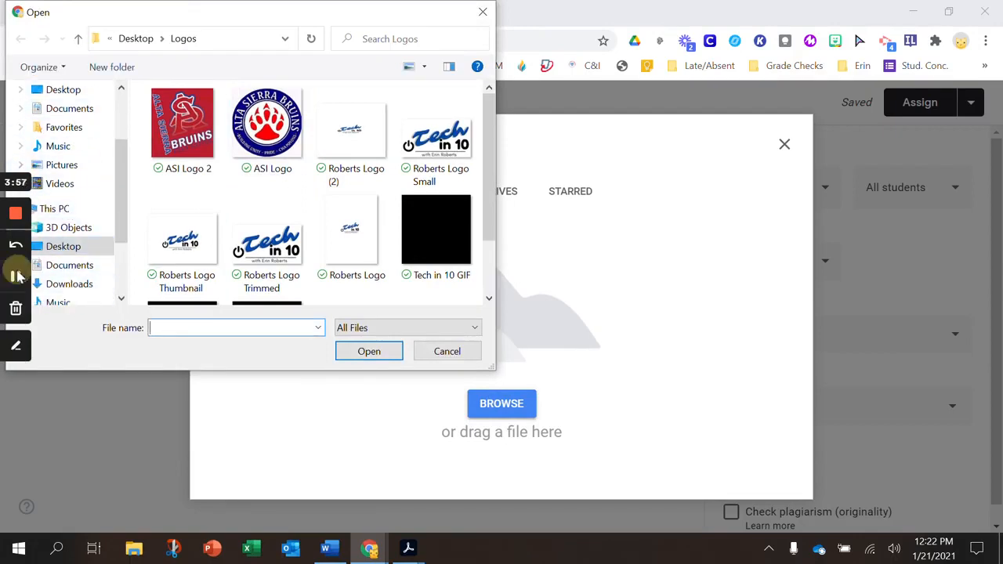
click(69, 284)
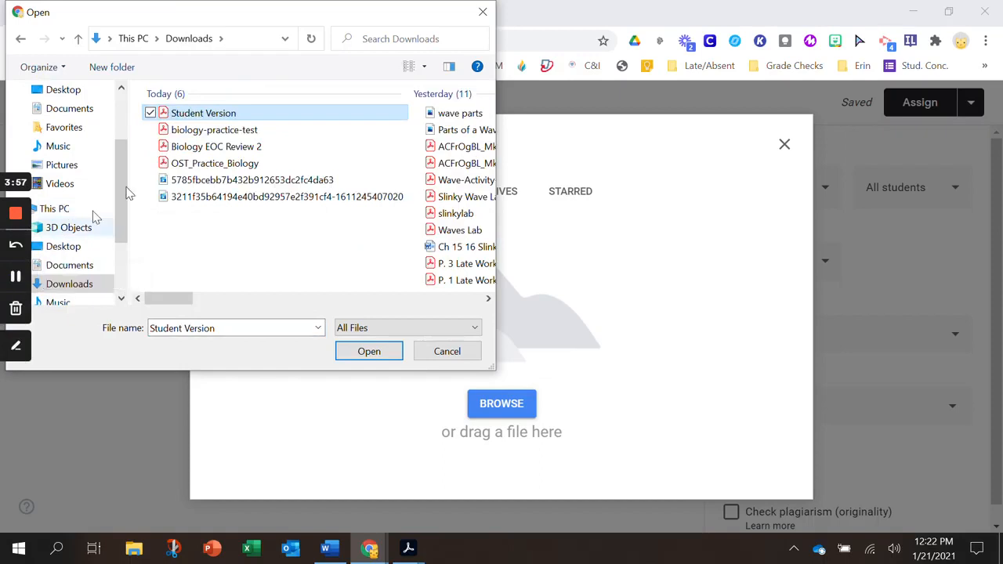
click(386, 353)
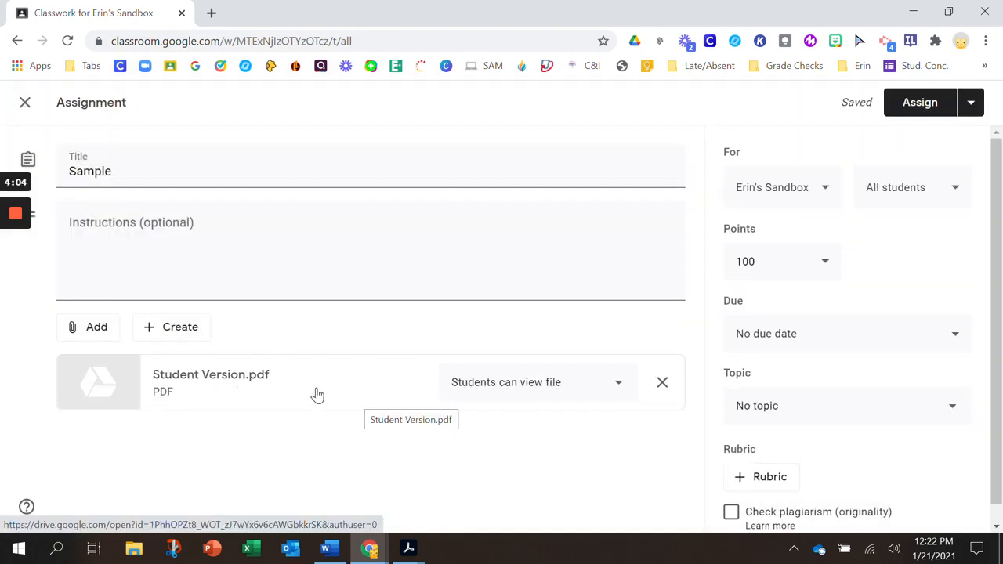
Set the attached Student Version.pdf to make a copy for each student.
click(617, 384)
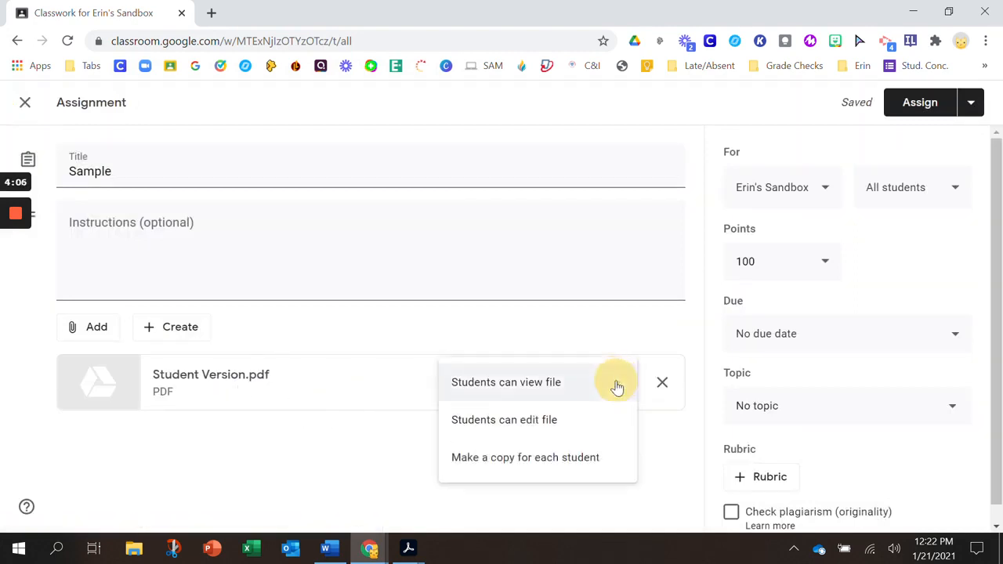
click(557, 468)
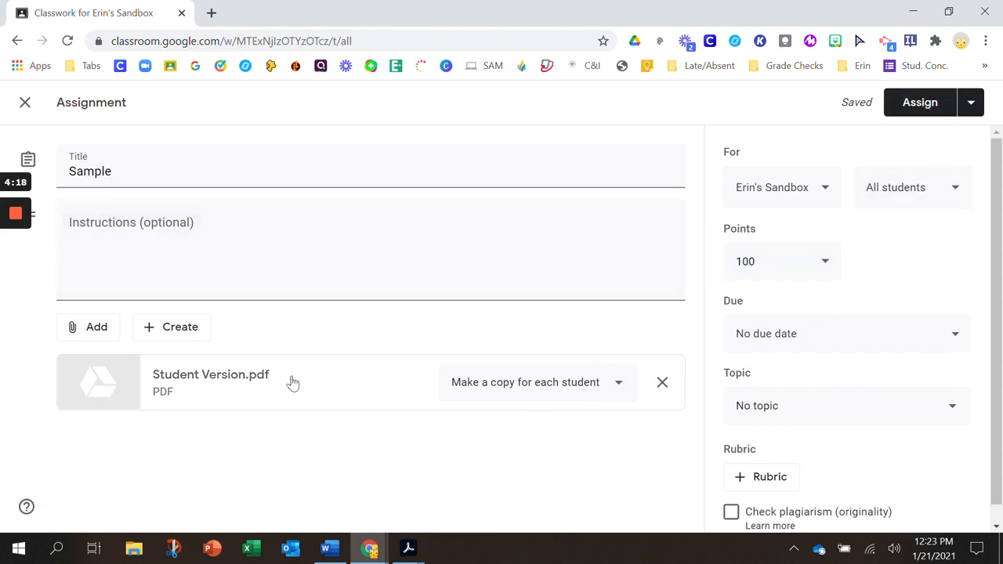
Preview the attached Student Version.pdf in Google Drive and show the connected apps it can be opened with.
click(246, 377)
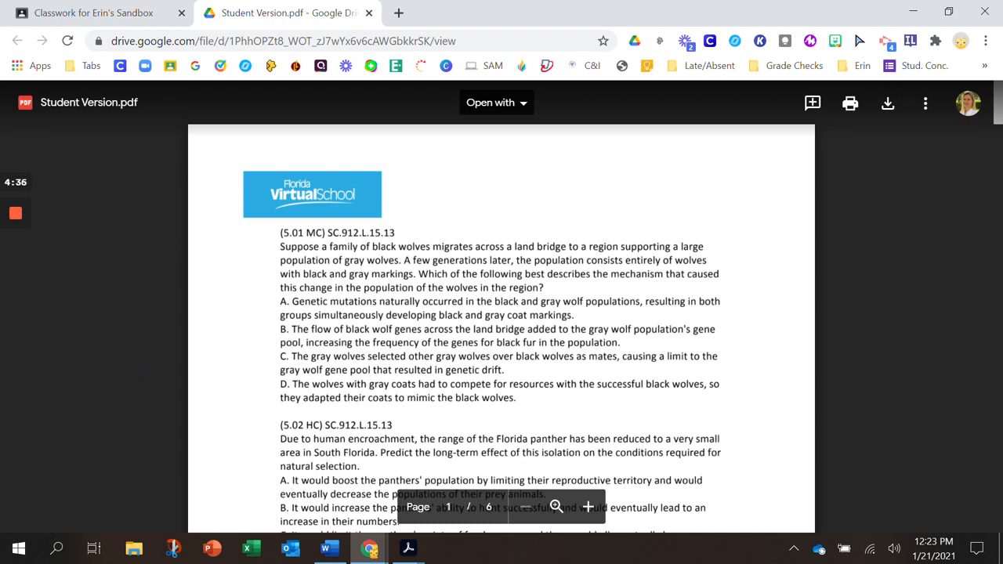
click(525, 105)
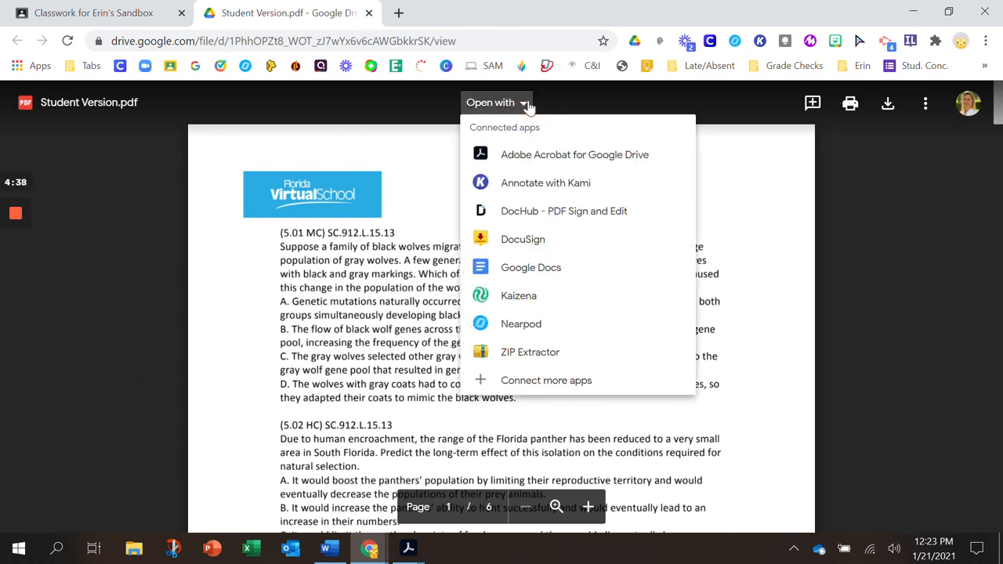